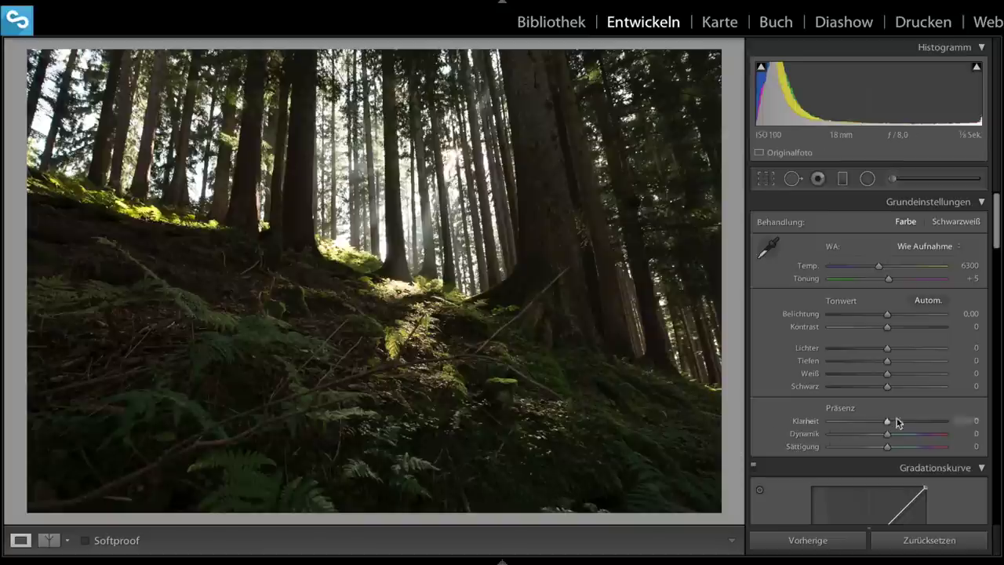
Lift the shadows (Tiefen) to +100 and pull the highlights (Lichter) down to −100
left_click_drag(887, 361, 898, 361)
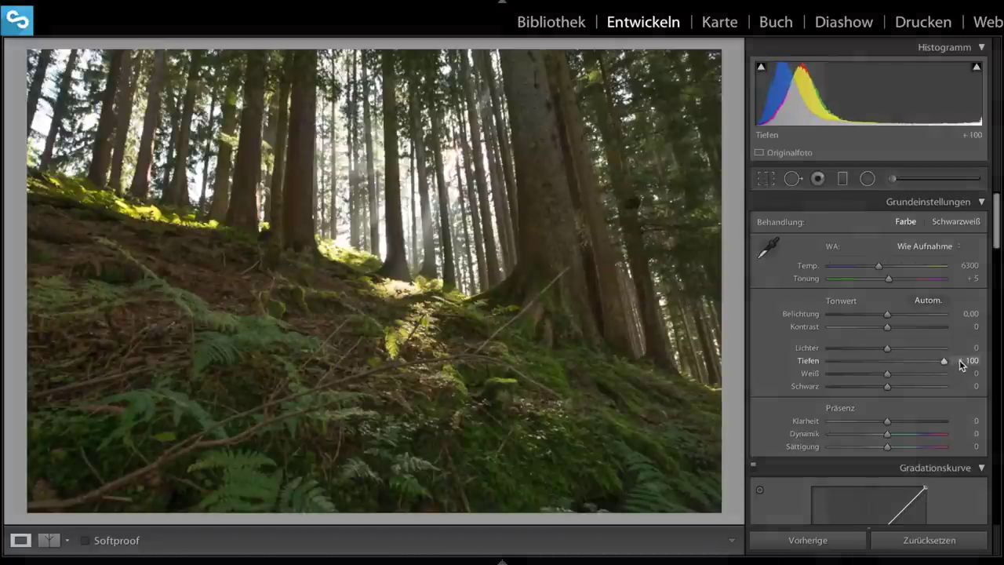
left_click_drag(897, 361, 944, 361)
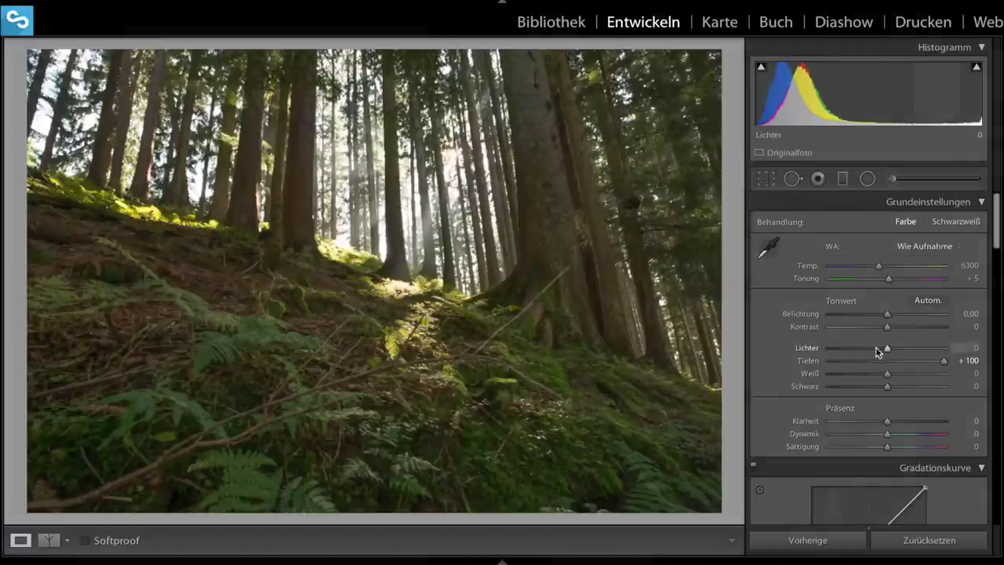
left_click_drag(887, 348, 814, 350)
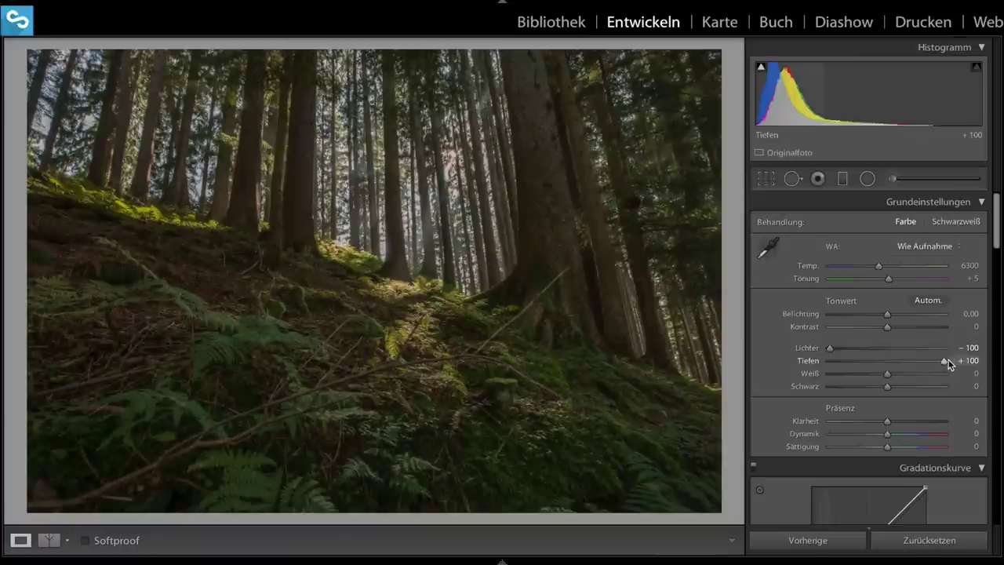
With the Alt clipping preview, set Weiß +60 and Schwarz −28, then raise Kontrast to +45
key("alt")
left_click_drag(888, 375, 921, 375)
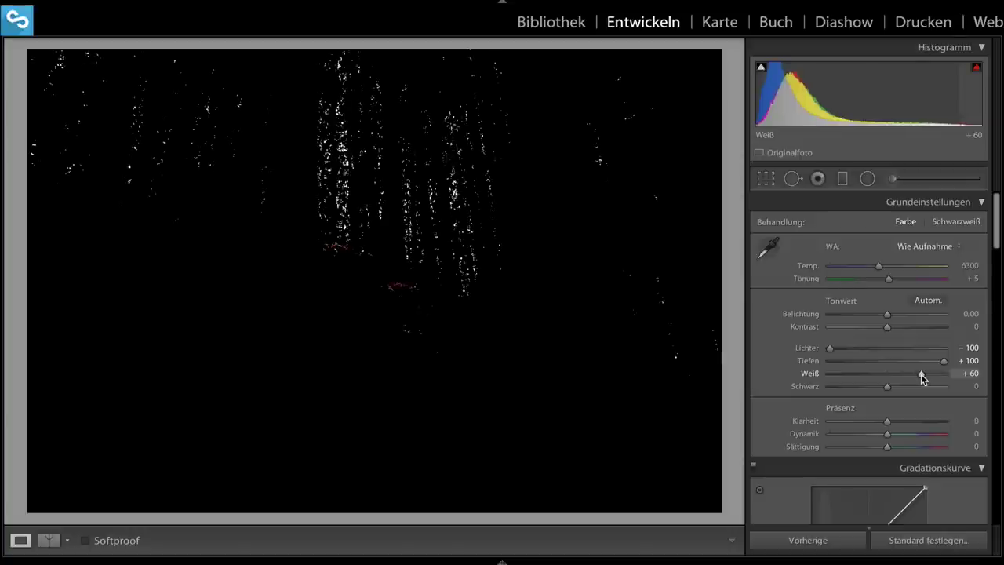
left_click_drag(921, 373, 878, 392)
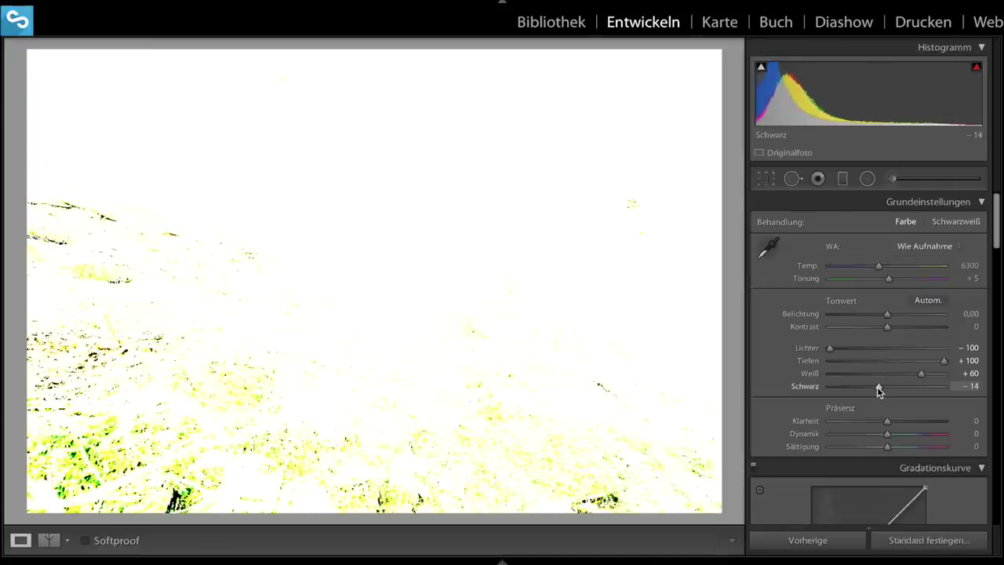
left_click_drag(878, 392, 871, 390)
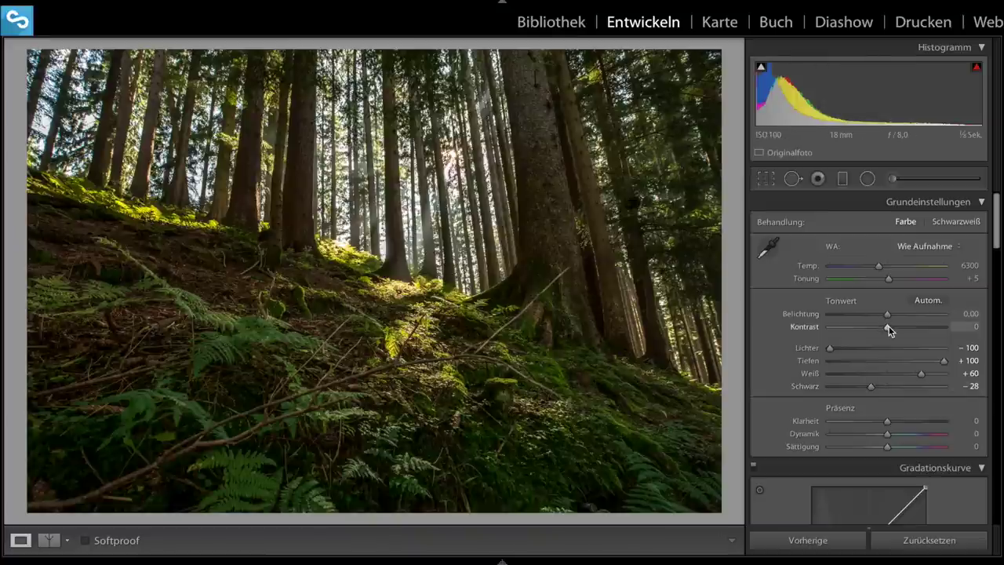
left_click_drag(889, 328, 901, 328)
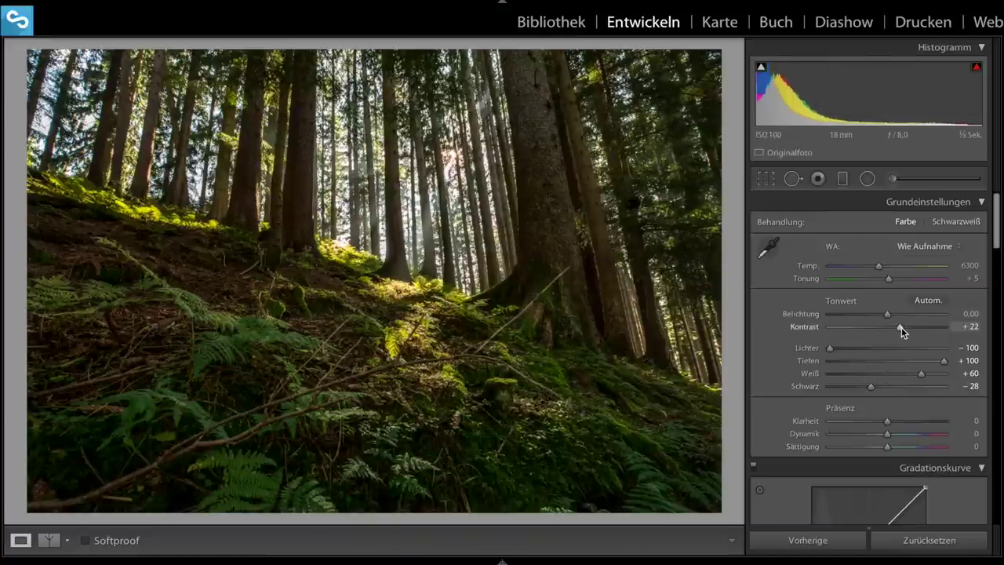
left_click_drag(901, 327, 913, 327)
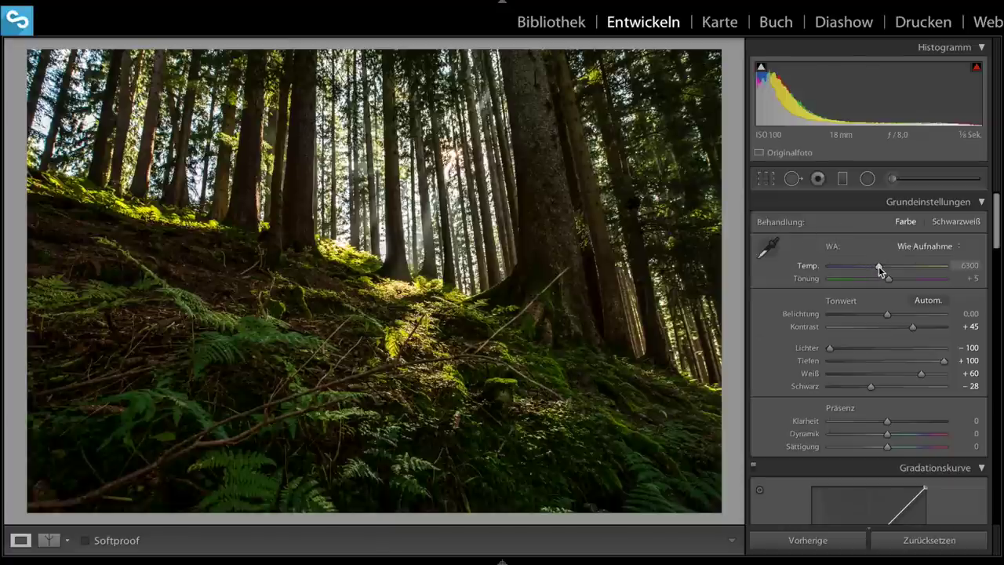
Set white balance to Temp 2936 and Tönung −8, and lower Präsenz Sättigung to −70
left_click_drag(878, 266, 840, 269)
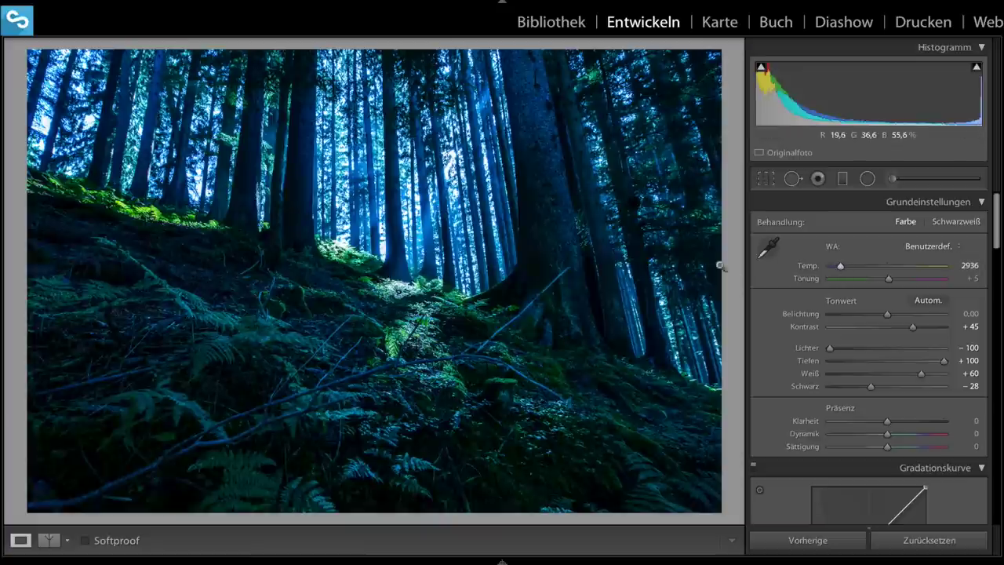
left_click_drag(890, 280, 884, 280)
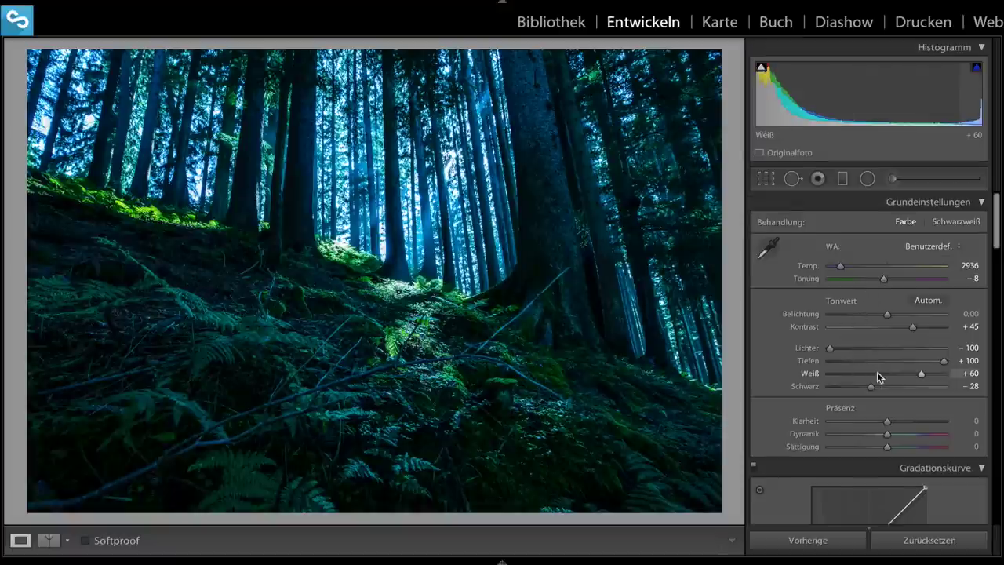
scroll(877, 373, "down", 2)
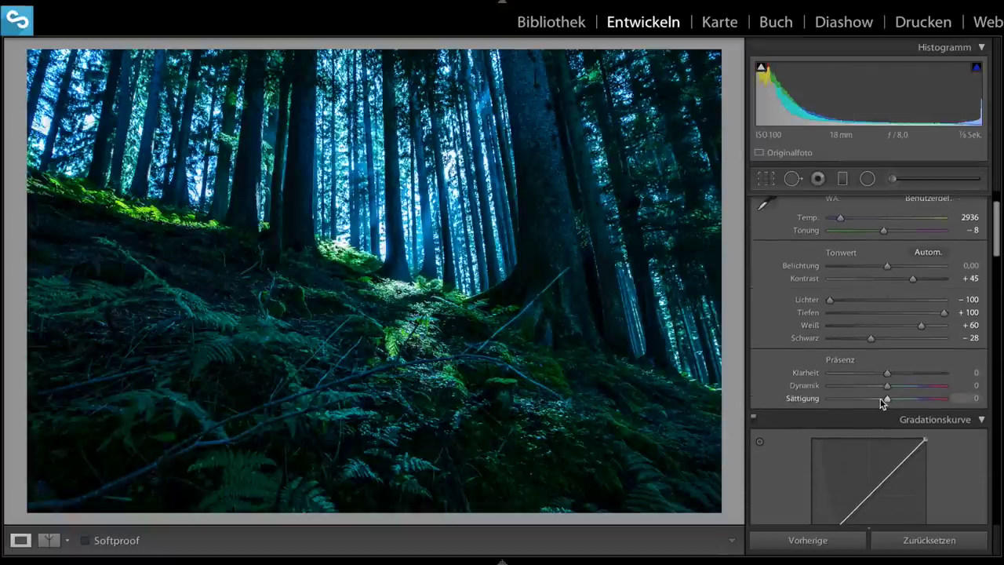
left_click_drag(887, 399, 844, 399)
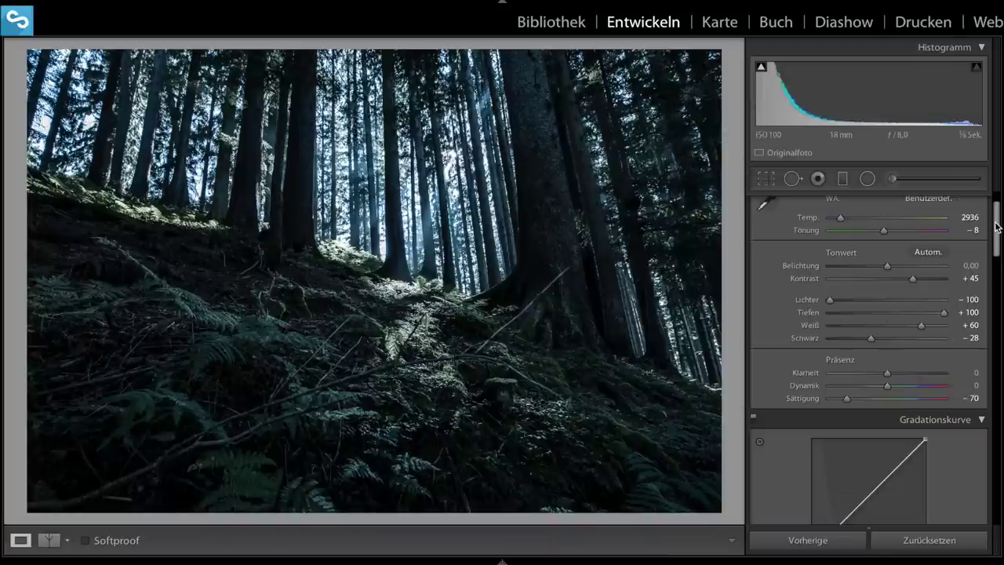
Tint the split-toning highlights blue with Farbton 221 and Sättigung 54
left_click_drag(996, 223, 995, 355)
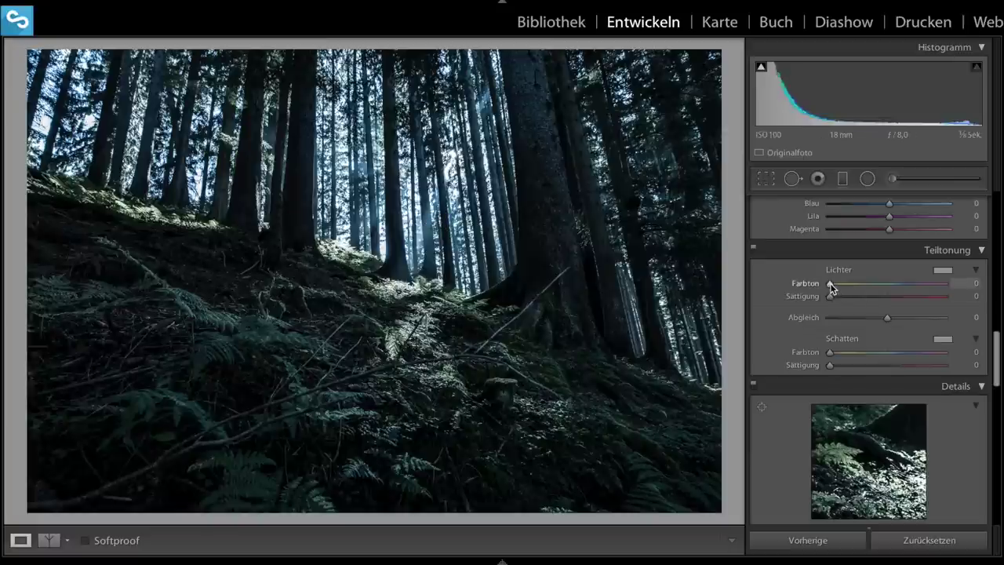
left_click_drag(830, 284, 899, 286)
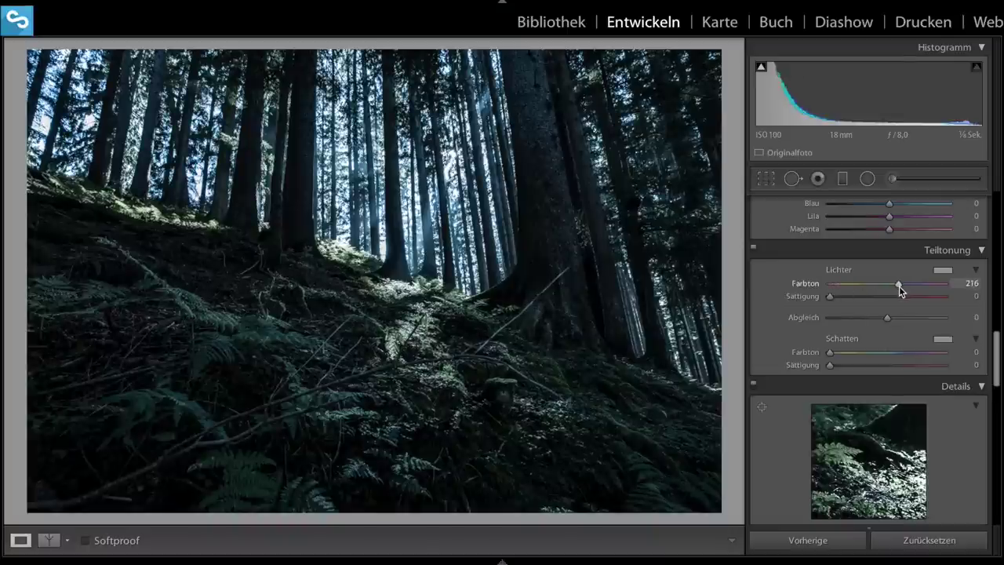
left_click_drag(900, 286, 902, 286)
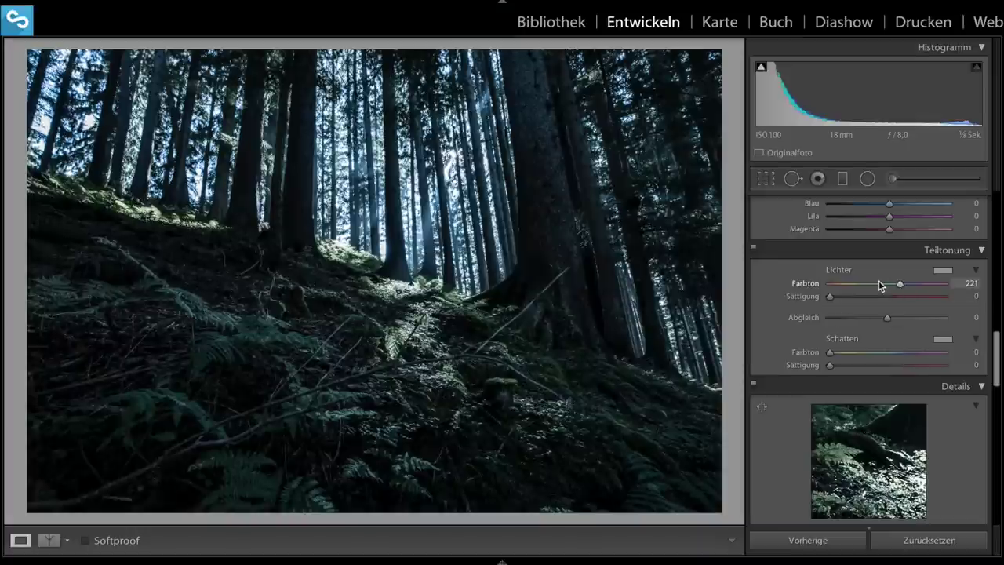
left_click_drag(828, 297, 891, 298)
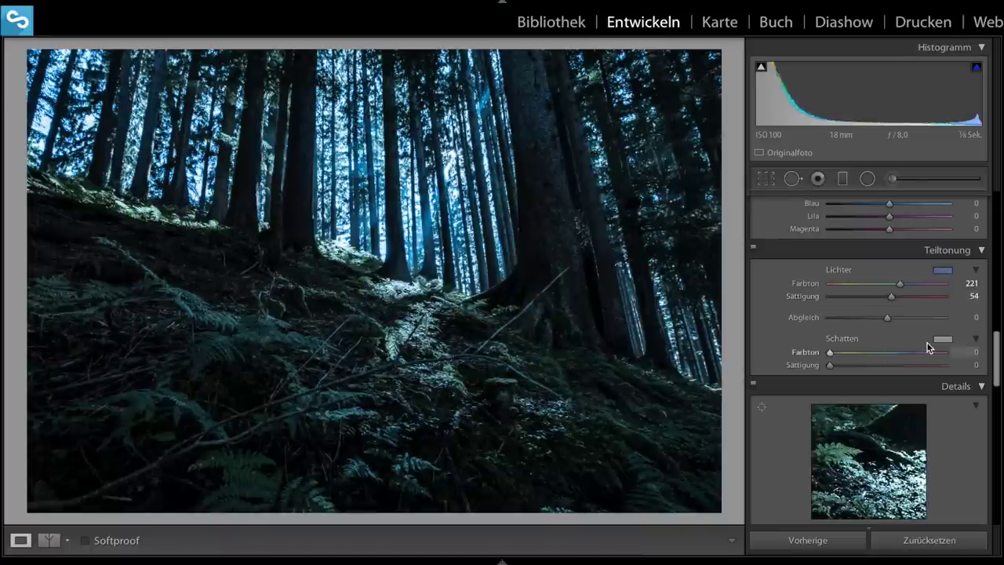
Tint the split-toning shadows blue with Farbton 221 and Sättigung 43
left_click_drag(831, 355, 901, 355)
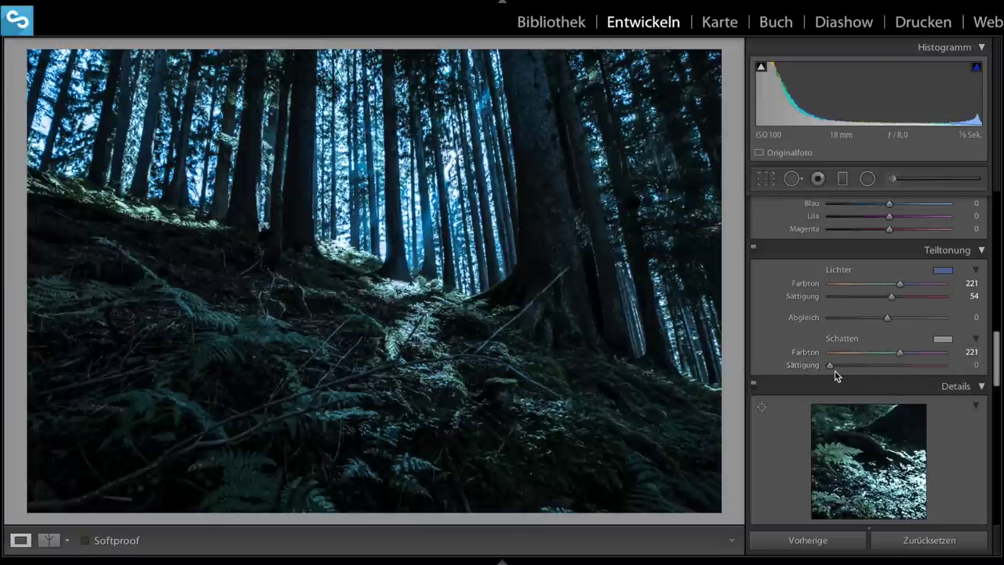
left_click_drag(869, 369, 876, 370)
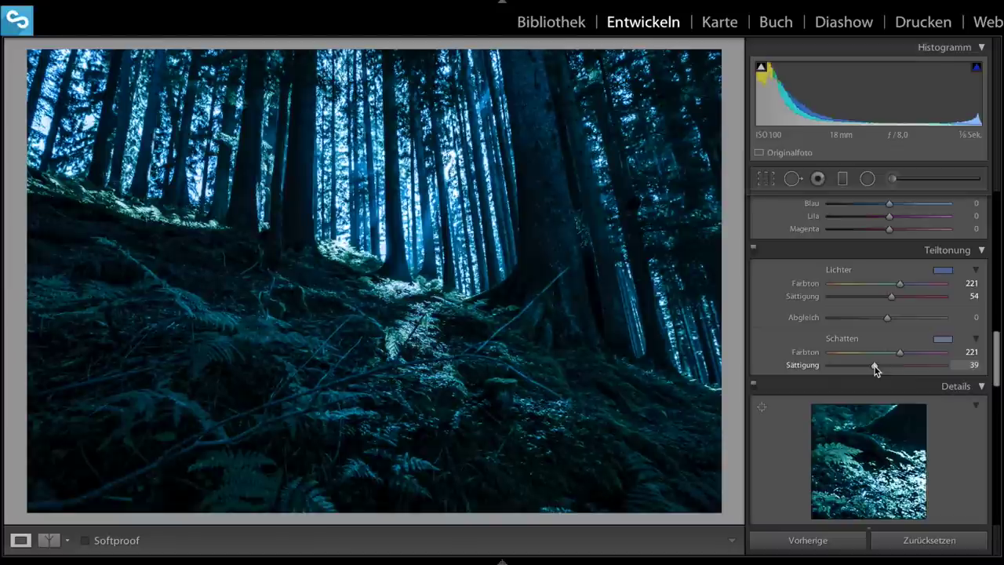
left_click_drag(874, 365, 878, 365)
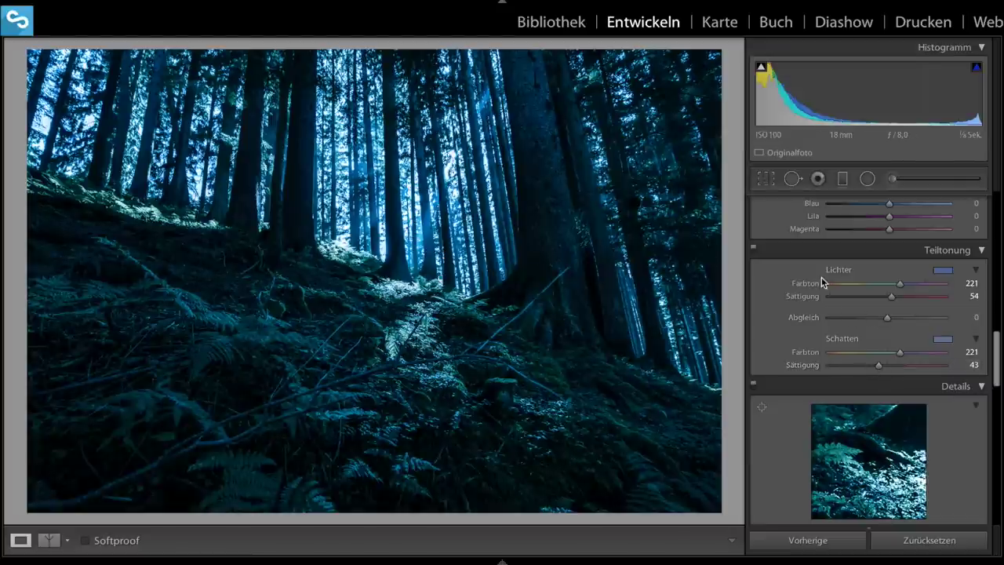
In Details, set Schärfen Betrag to 80 and Maskieren to 63
scroll(824, 287, "down", 1)
scroll(823, 286, "down", 3)
scroll(824, 286, "down", 2)
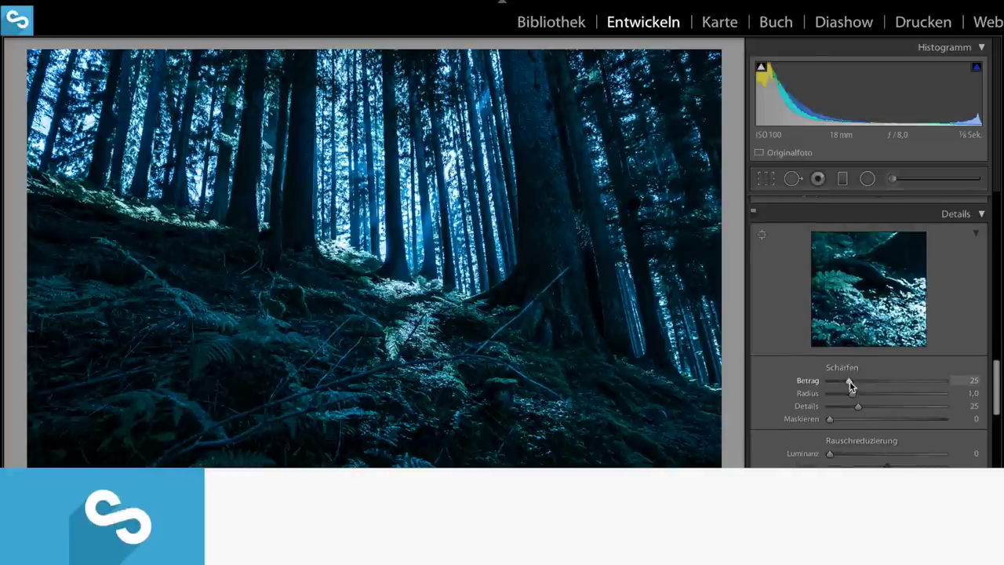
left_click_drag(851, 383, 892, 385)
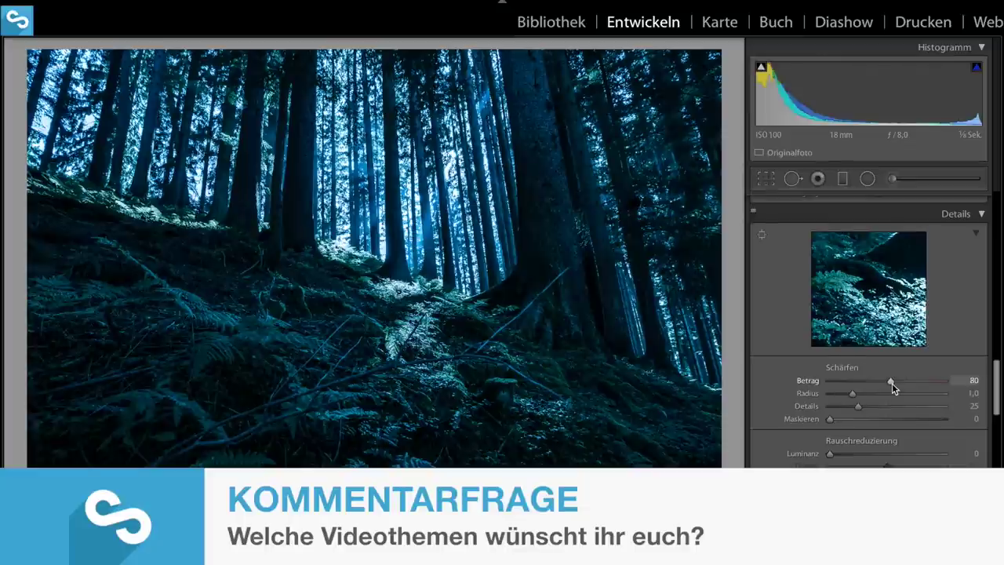
left_click_drag(830, 420, 876, 424)
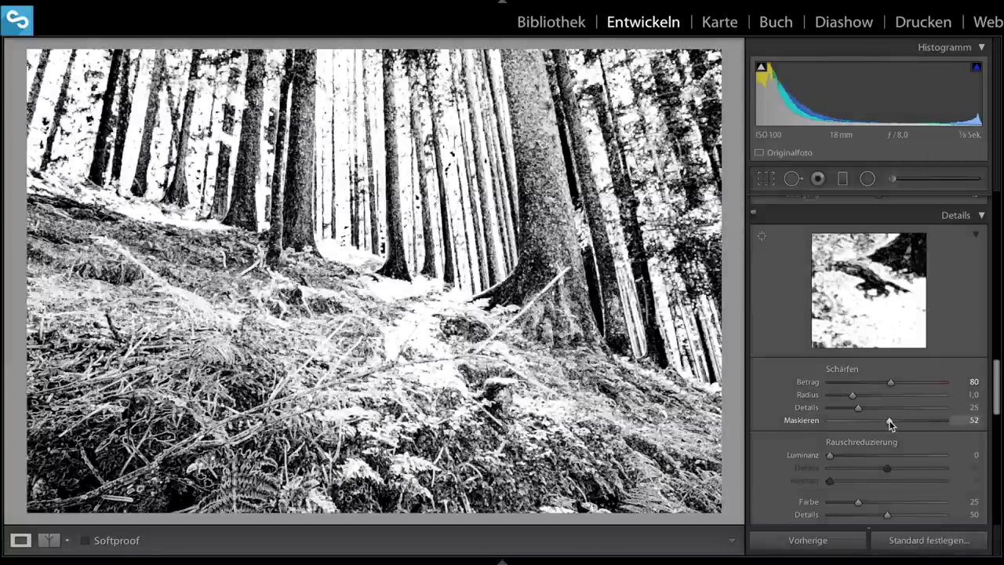
left_click_drag(876, 423, 901, 424)
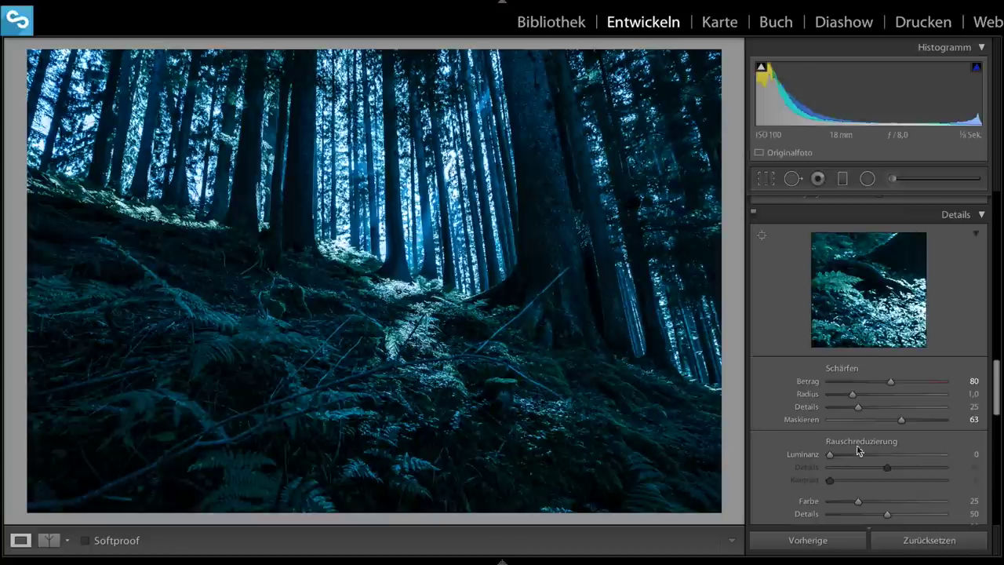
scroll(858, 448, "down", 1)
scroll(912, 441, "down", 4)
Enable Profilkorrekturen and Chromatische Aberration entfernen in Objektivkorrekturen
left_click(824, 434)
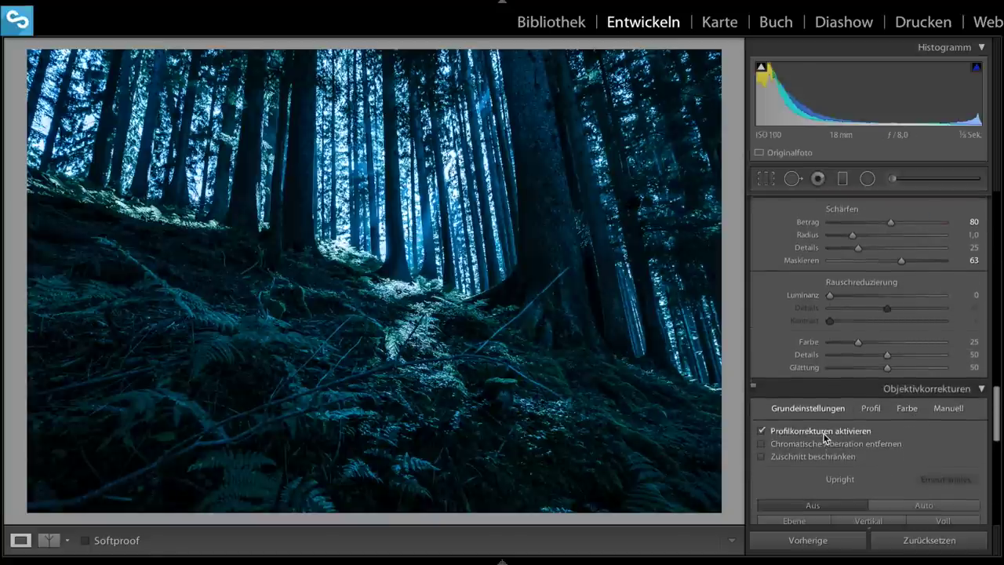
left_click(821, 443)
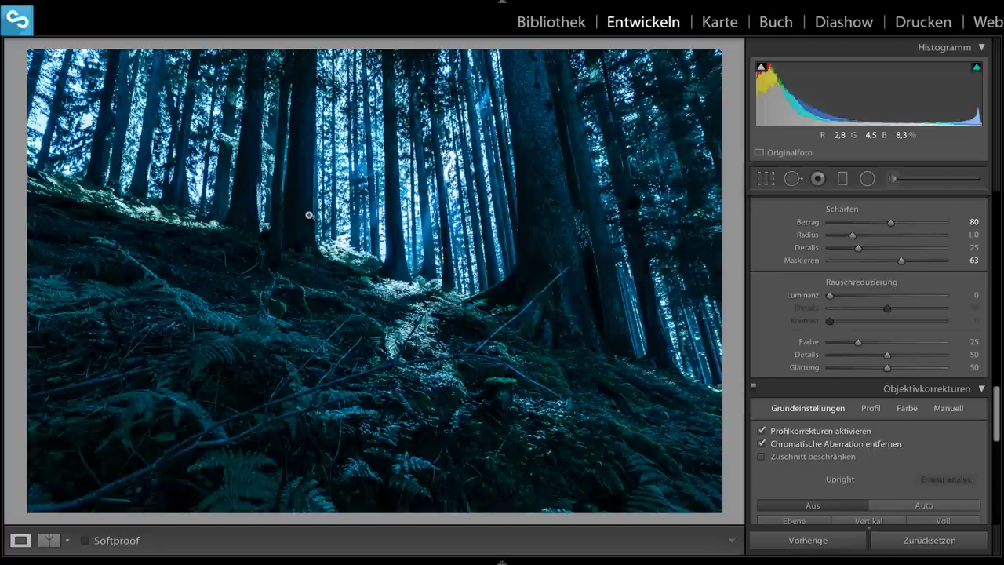
Add a graduated filter over the upper photo with Belichtung −0.58 and Lichter −26
left_click(842, 178)
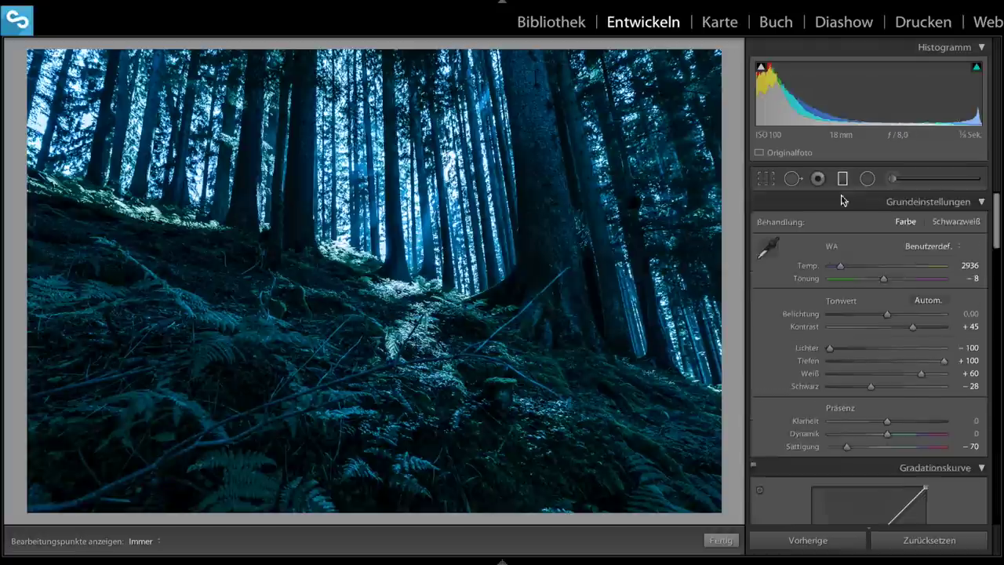
left_click_drag(419, 127, 343, 322)
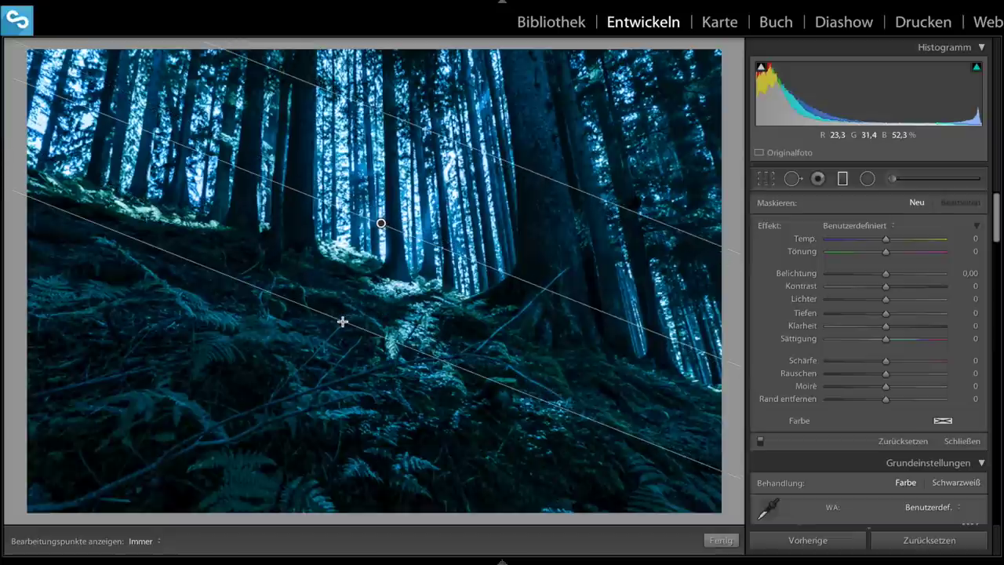
left_click(878, 276)
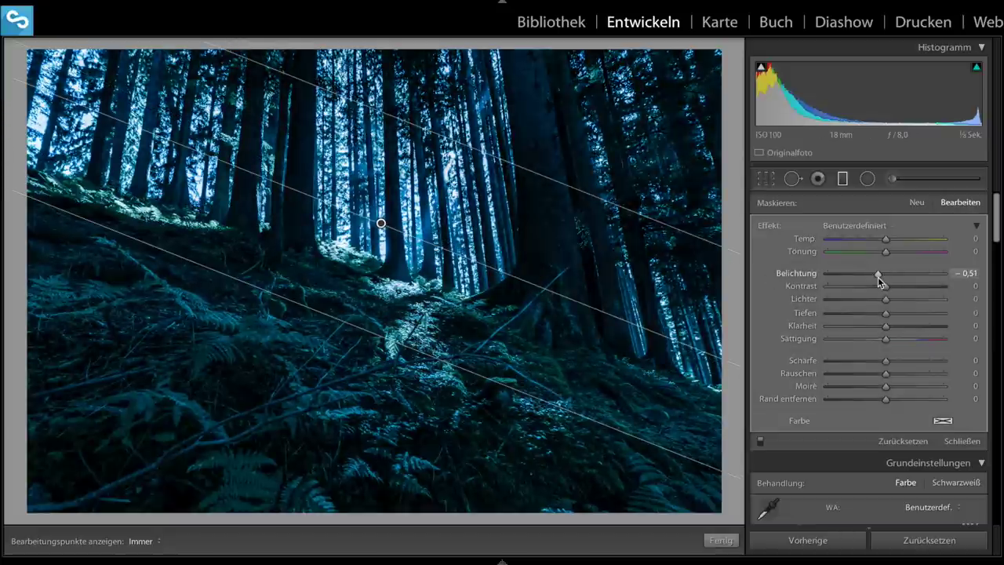
left_click_drag(878, 277, 870, 302)
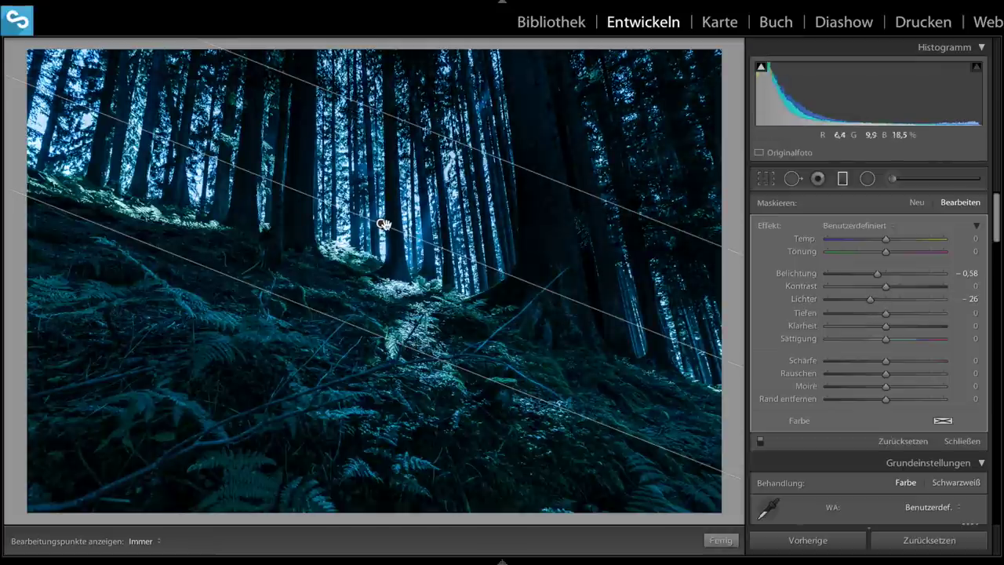
Reposition and tilt the graduated filter across the treetops, then finish it
left_click_drag(382, 225, 377, 233)
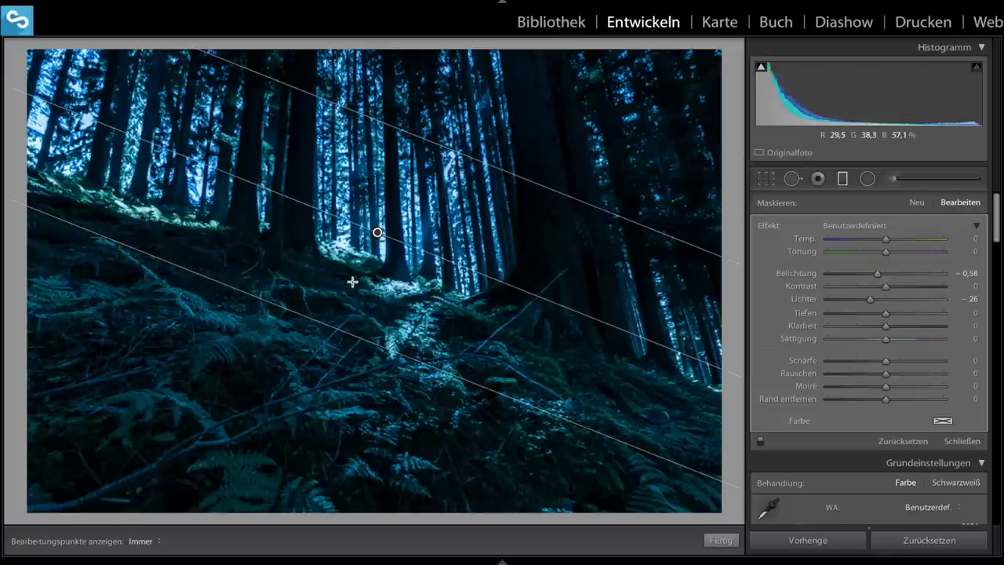
left_click_drag(330, 327, 350, 309)
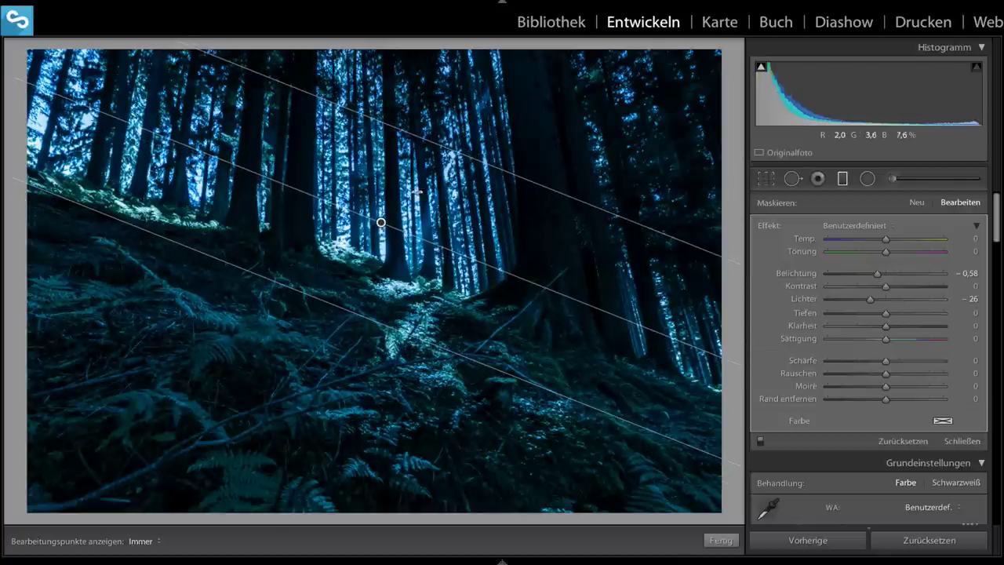
left_click_drag(431, 151, 424, 165)
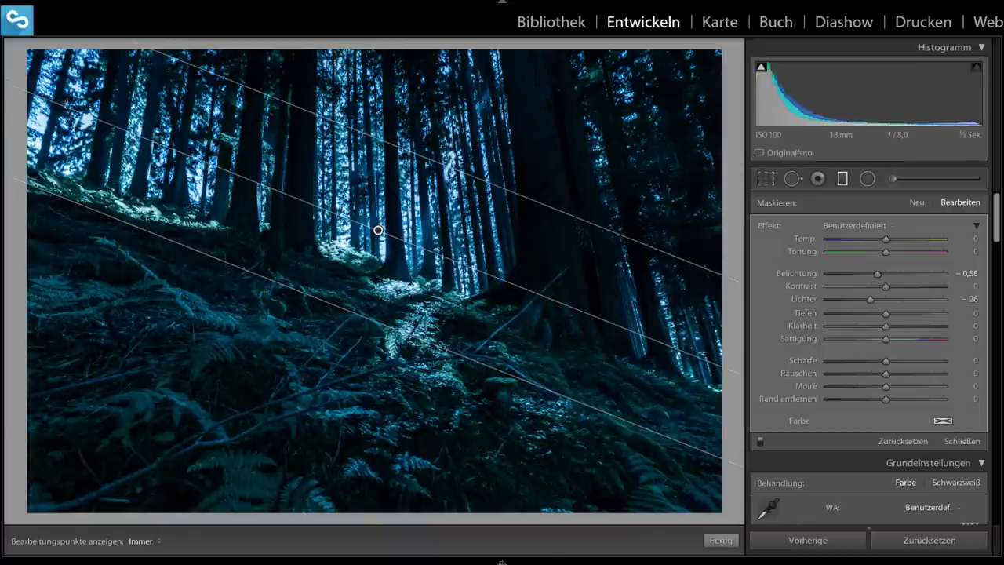
left_click_drag(359, 222, 358, 225)
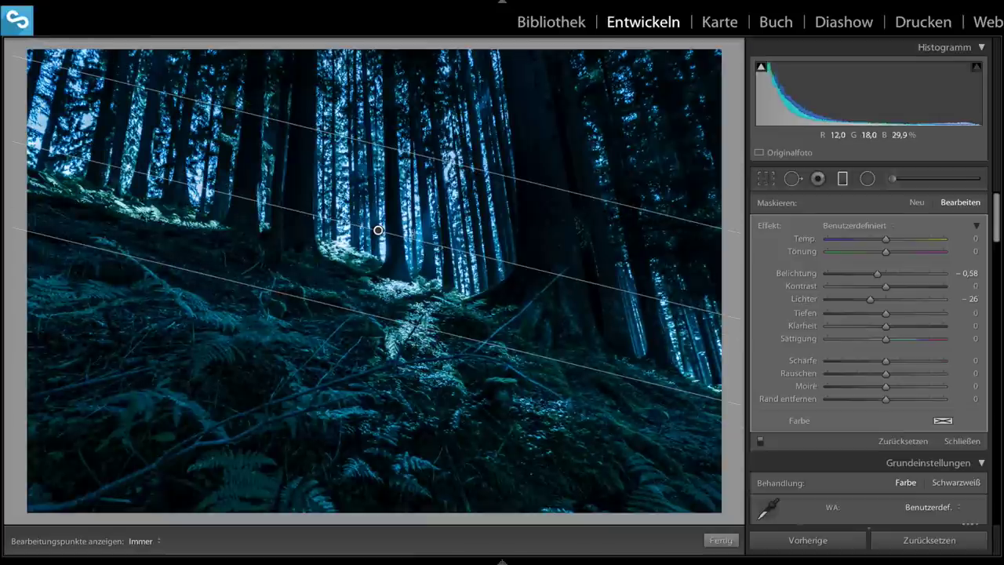
left_click_drag(380, 229, 376, 233)
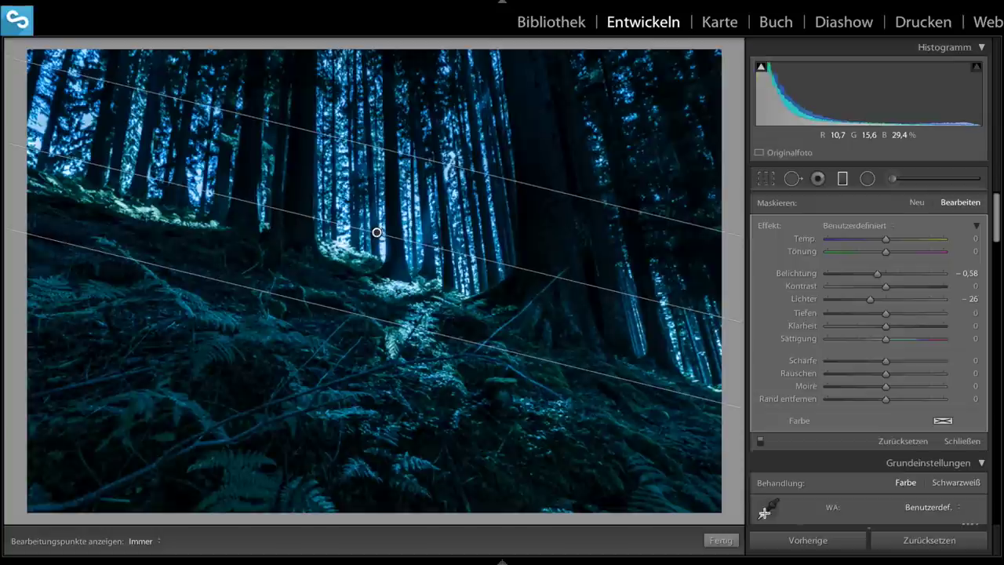
left_click(720, 541)
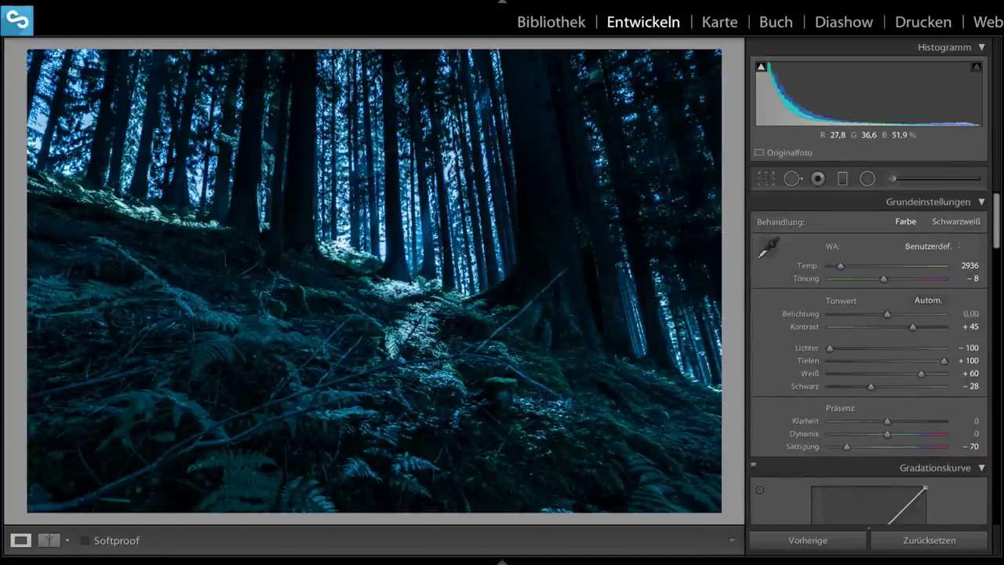
Show the forest photo in the Vorher/Nachher before-and-after view
left_click(47, 540)
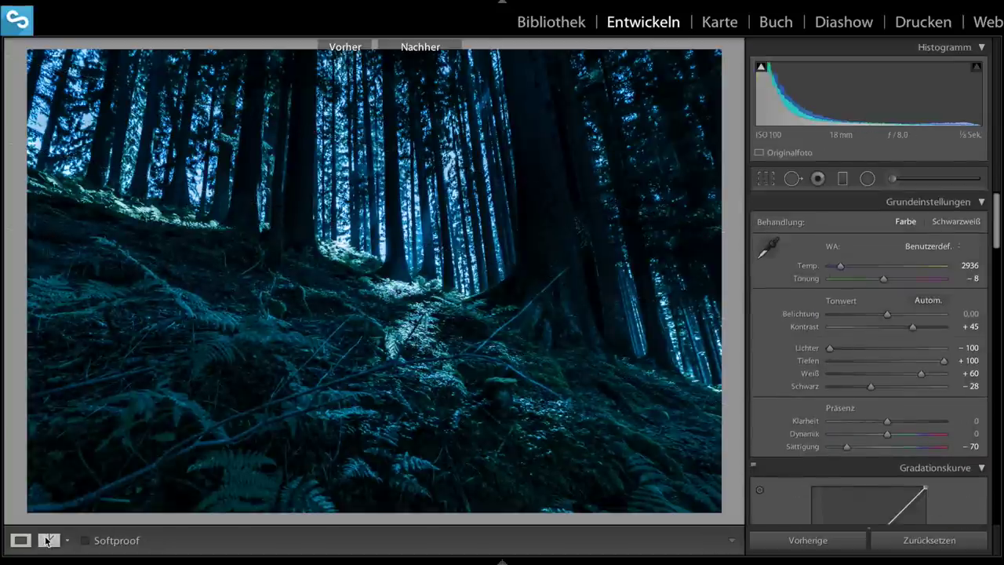